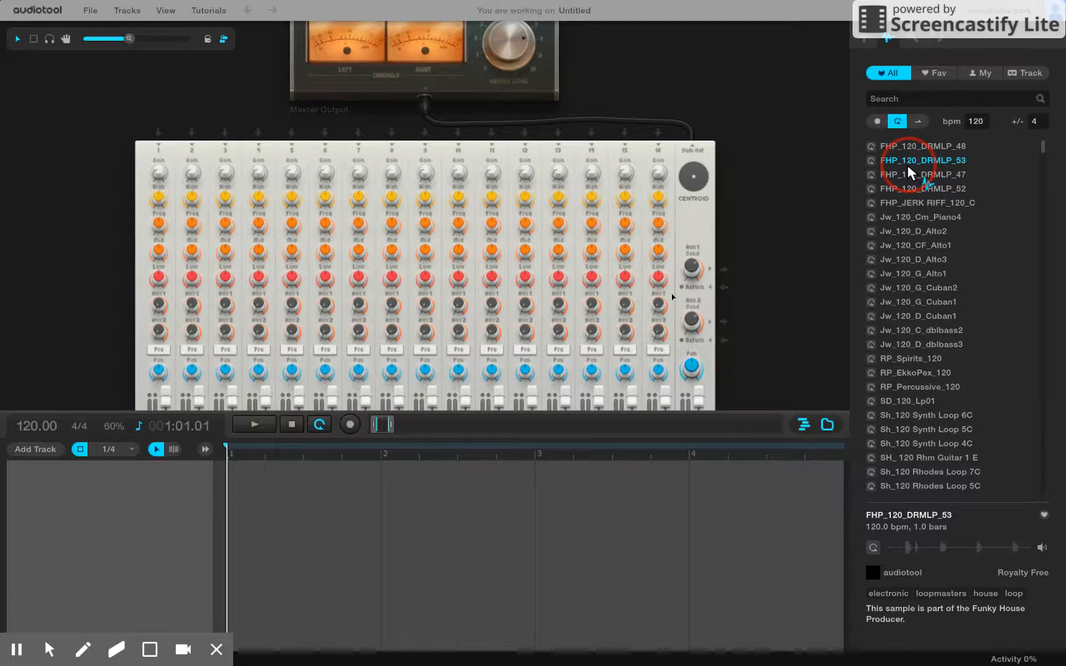
Add the FHP_120_DRMLP_53 drum loop as an audio track at bar 1, and extend its clip into the last quarter of bar 4.
{"action": "scroll", "coordinate": [785, 139], "scroll_direction": "down", "scroll_amount": 4}
{"action": "left_click_drag", "start_coordinate": [680, 221], "coordinate": [685, 213]}
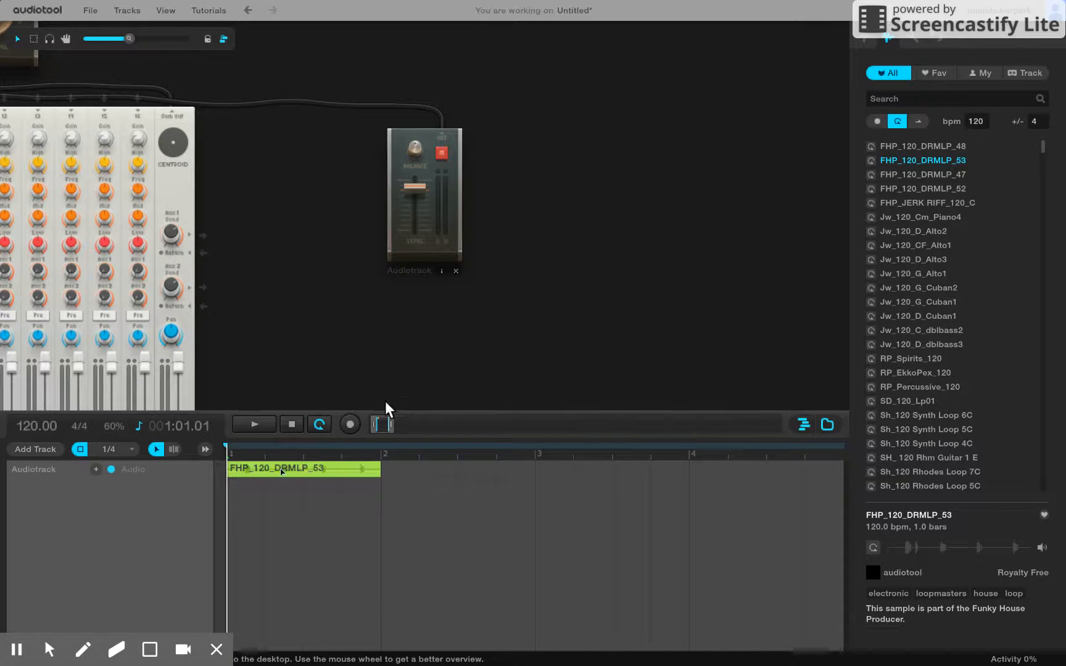
{"action": "key", "text": "space"}
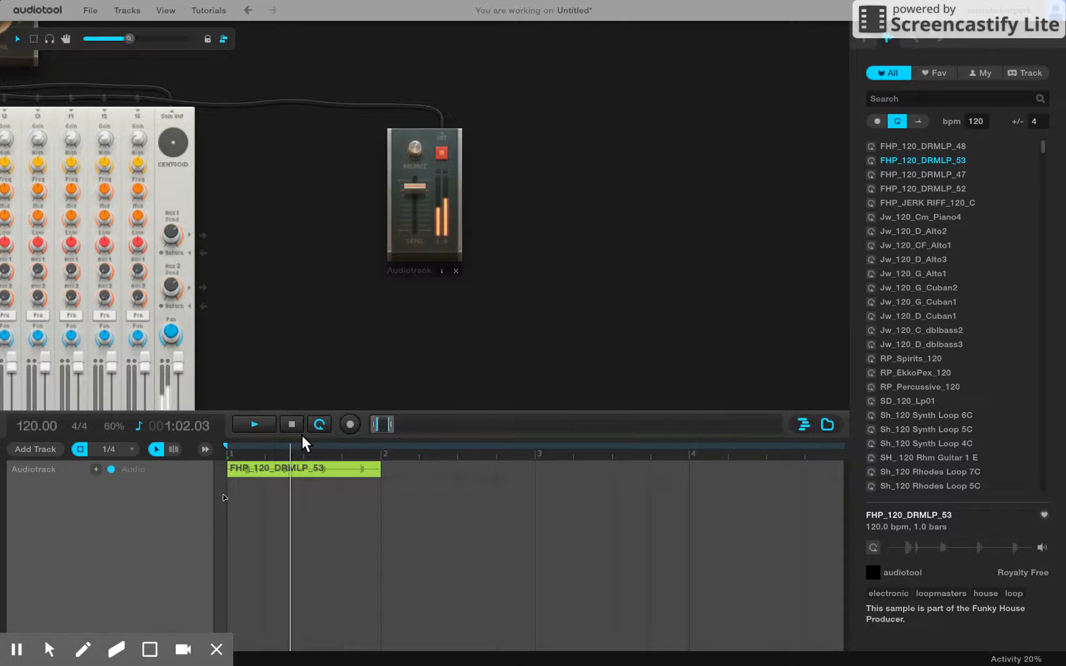
{"action": "key", "text": "space"}
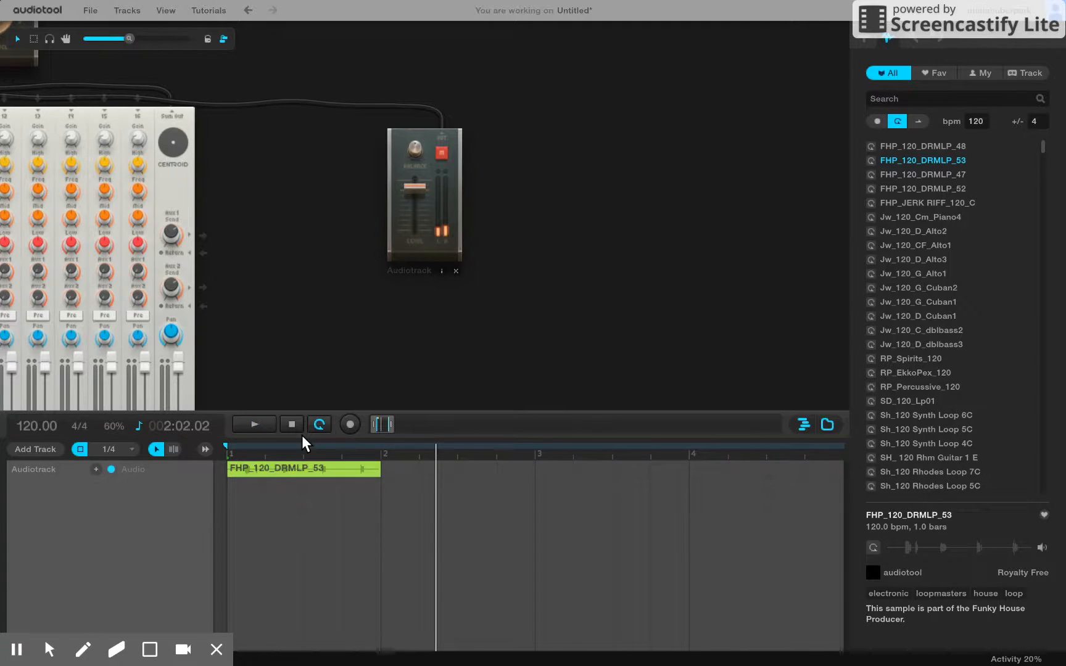
{"action": "left_click_drag", "start_coordinate": [381, 471], "coordinate": [788, 428]}
Add a Phaser effect to the desktop beside the Audiotrack device.
{"action": "left_click_drag", "start_coordinate": [554, 270], "coordinate": [794, 300]}
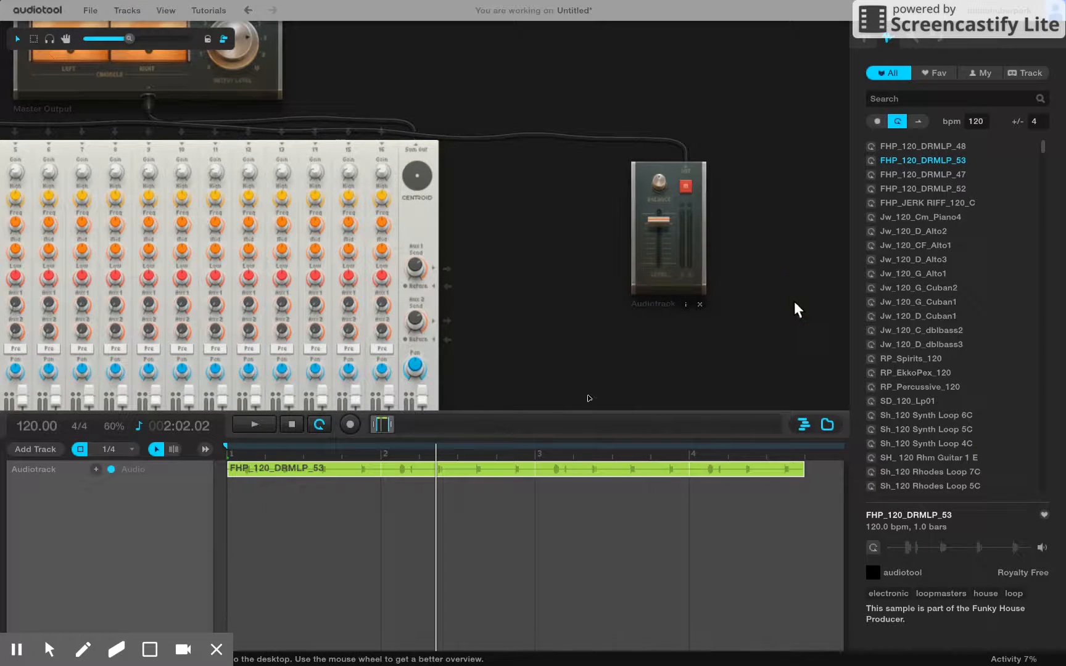
{"action": "left_click", "coordinate": [862, 40]}
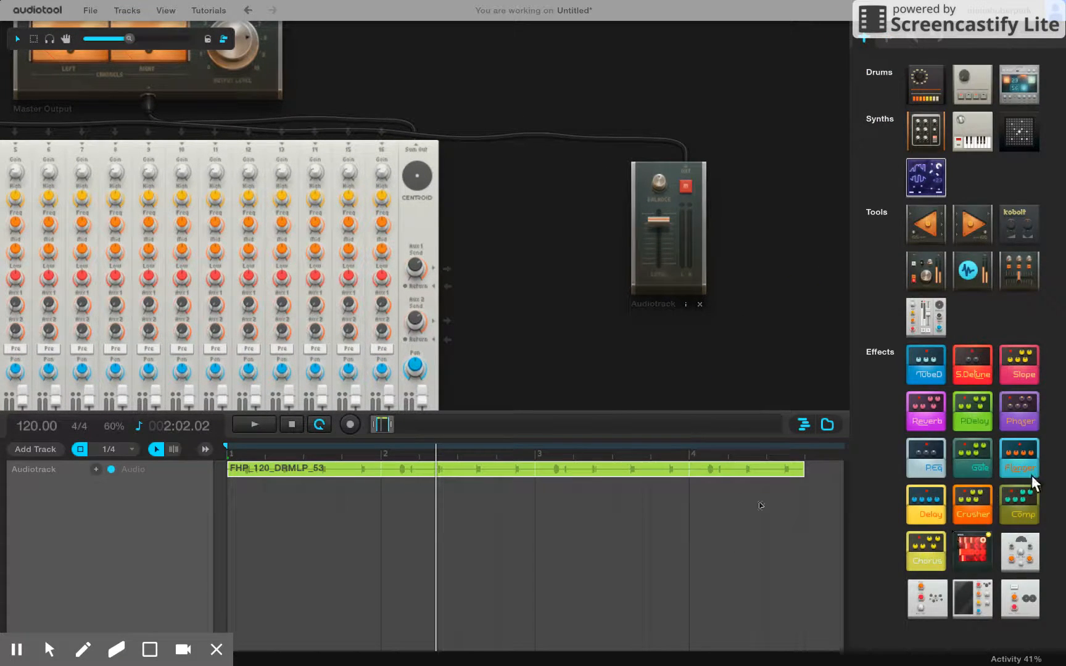
{"action": "left_click", "coordinate": [888, 40]}
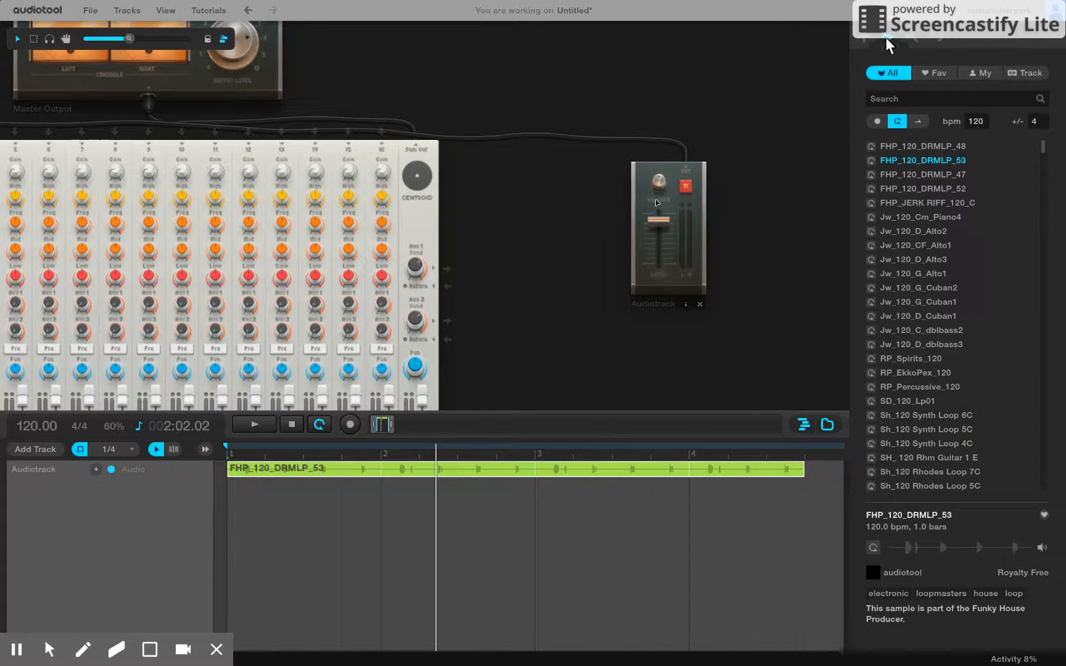
{"action": "left_click", "coordinate": [864, 40]}
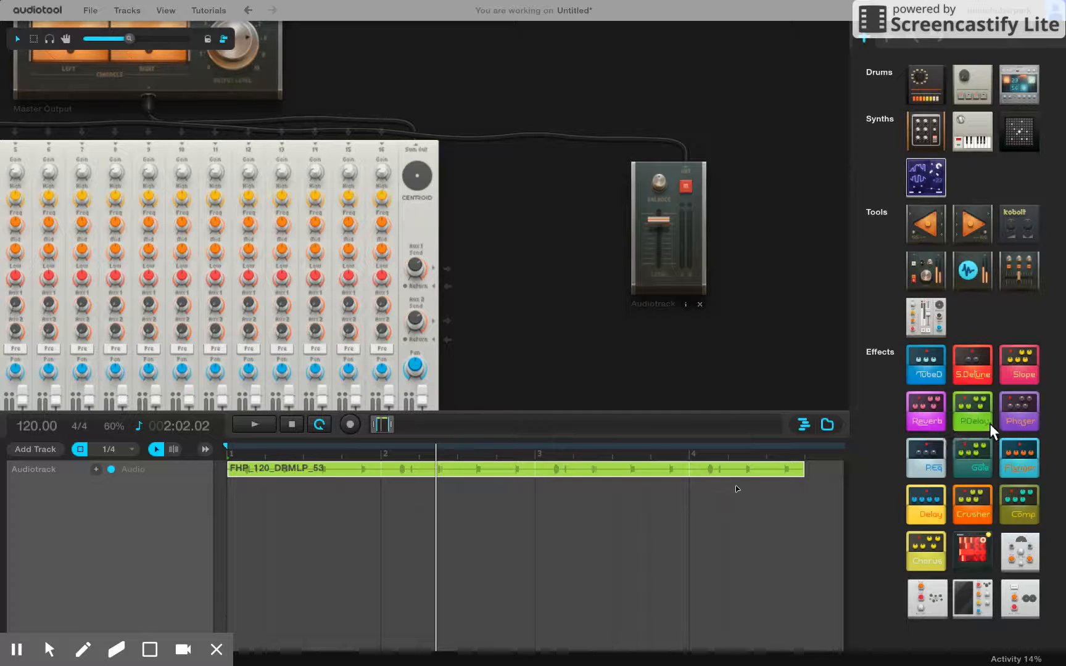
{"action": "left_click_drag", "start_coordinate": [1019, 417], "coordinate": [613, 194]}
Examine how the Audiotrack and Phaser outputs are cabled to the Centroid mixer's input channels and the Master Output.
{"action": "left_click_drag", "start_coordinate": [569, 159], "coordinate": [807, 220]}
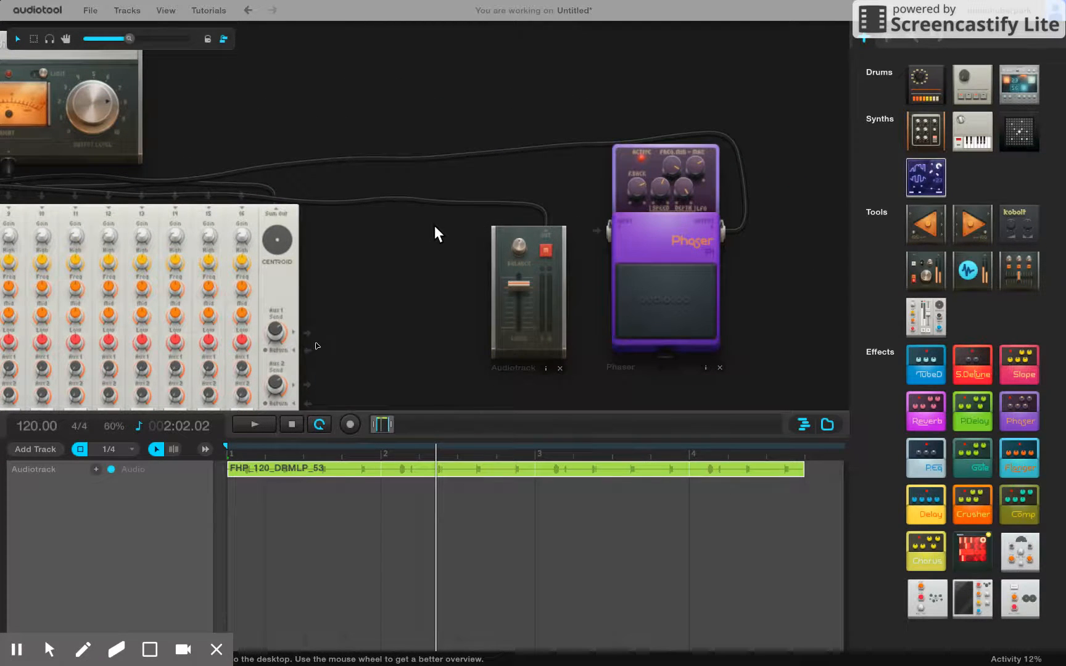
{"action": "left_click_drag", "start_coordinate": [129, 42], "coordinate": [97, 45]}
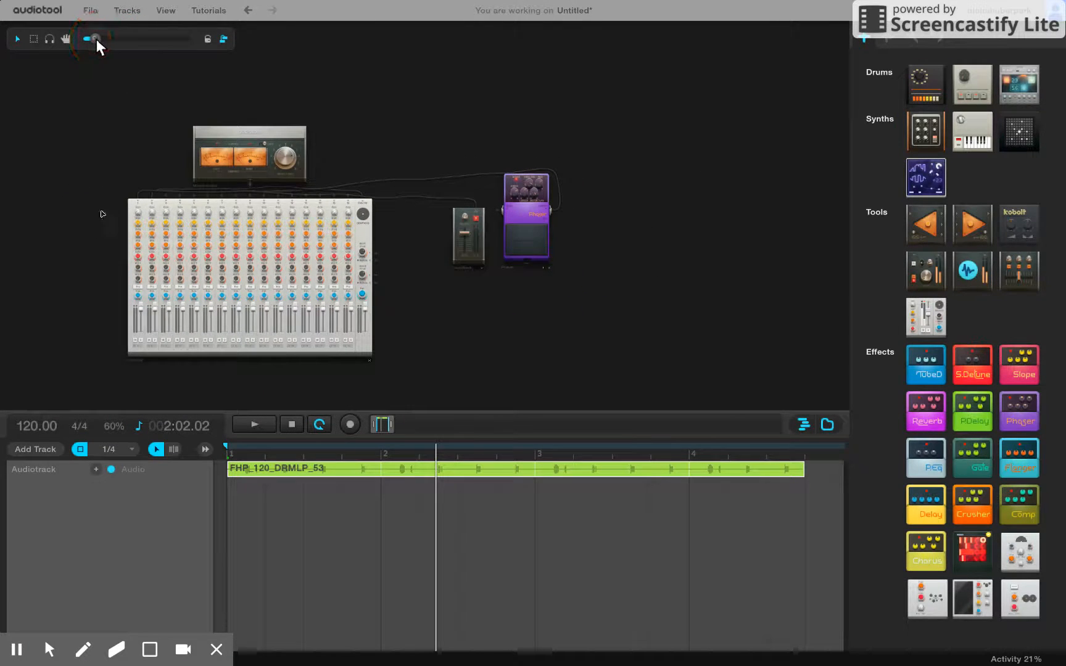
{"action": "left_click_drag", "start_coordinate": [340, 102], "coordinate": [386, 75]}
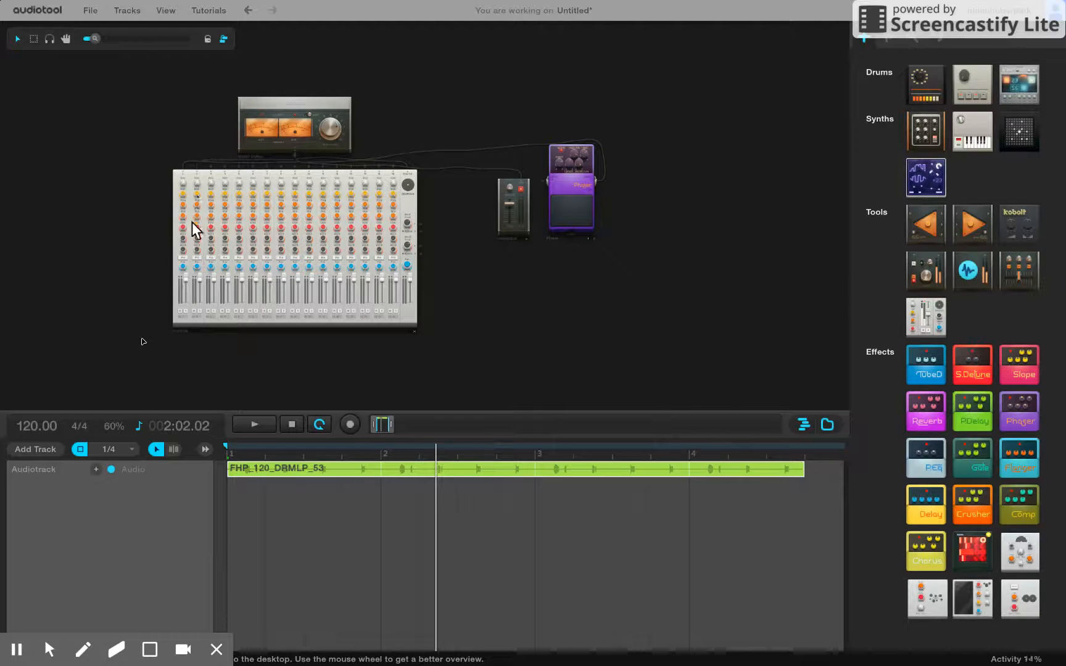
{"action": "left_click", "coordinate": [184, 278]}
{"action": "mouse_move", "coordinate": [184, 278]}
{"action": "left_mouse_down"}
{"action": "mouse_move", "coordinate": [185, 303]}
{"action": "mouse_move", "coordinate": [183, 274]}
{"action": "left_mouse_up"}
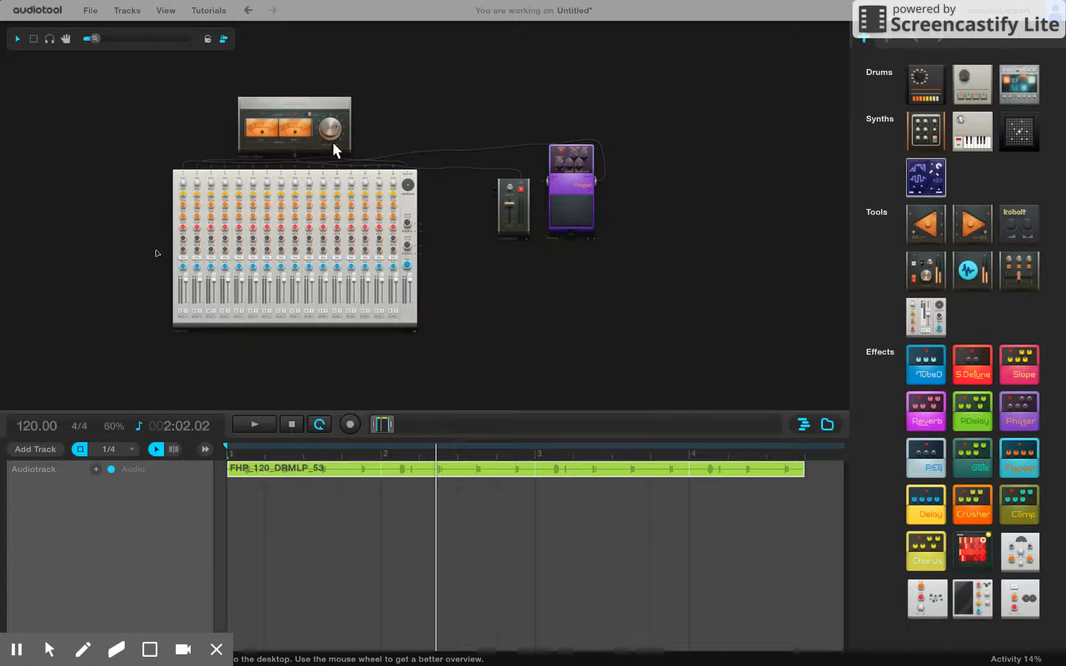
{"action": "mouse_move", "coordinate": [97, 41]}
{"action": "left_mouse_down"}
{"action": "mouse_move", "coordinate": [162, 40]}
{"action": "mouse_move", "coordinate": [114, 38]}
{"action": "left_mouse_up"}
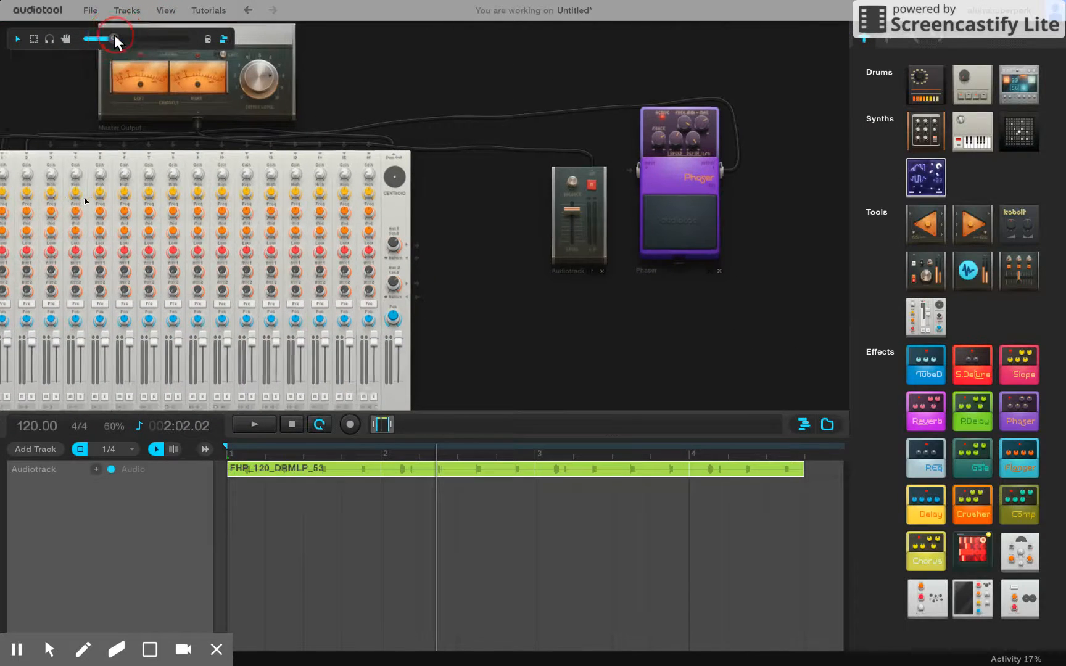
{"action": "left_click", "coordinate": [386, 422]}
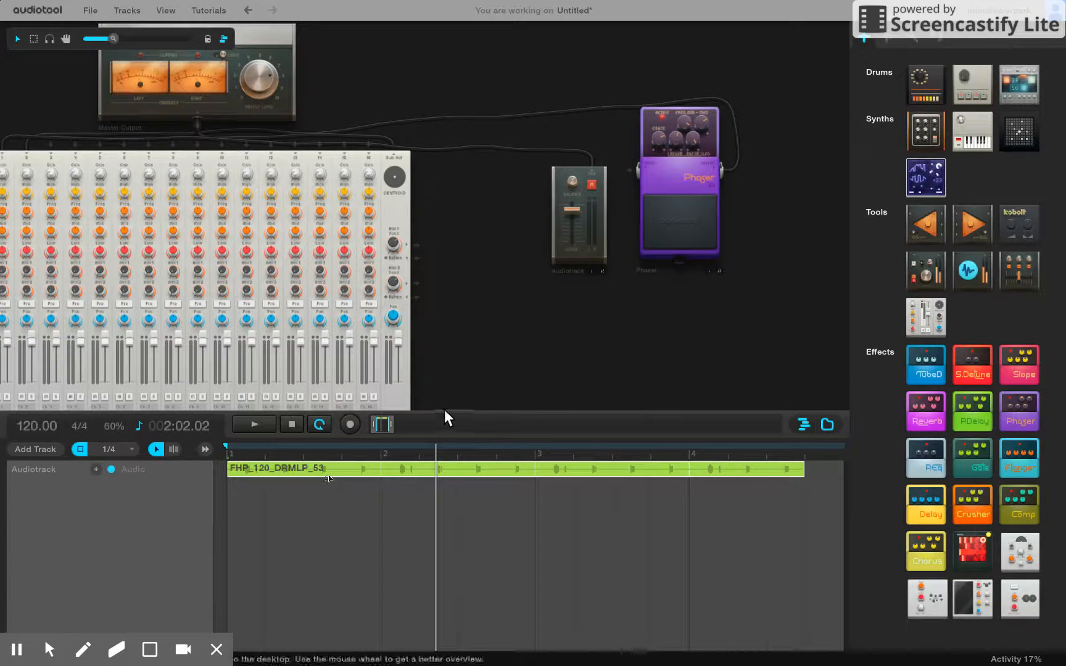
{"action": "left_click_drag", "start_coordinate": [444, 411], "coordinate": [457, 606]}
{"action": "left_click_drag", "start_coordinate": [481, 500], "coordinate": [669, 479]}
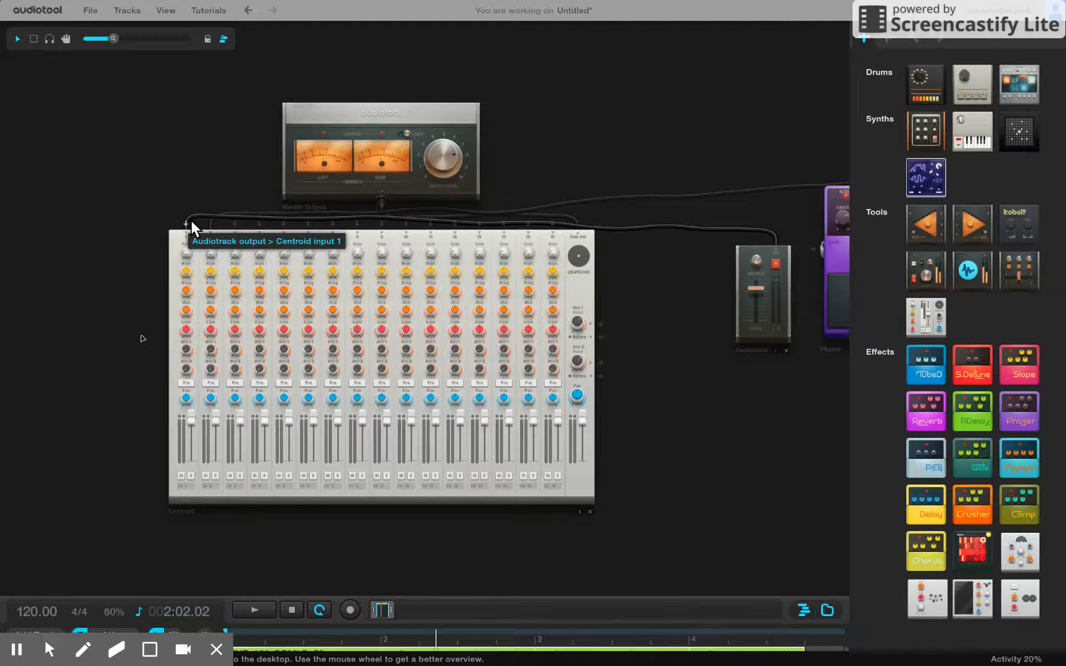
{"action": "left_click_drag", "start_coordinate": [228, 180], "coordinate": [141, 161]}
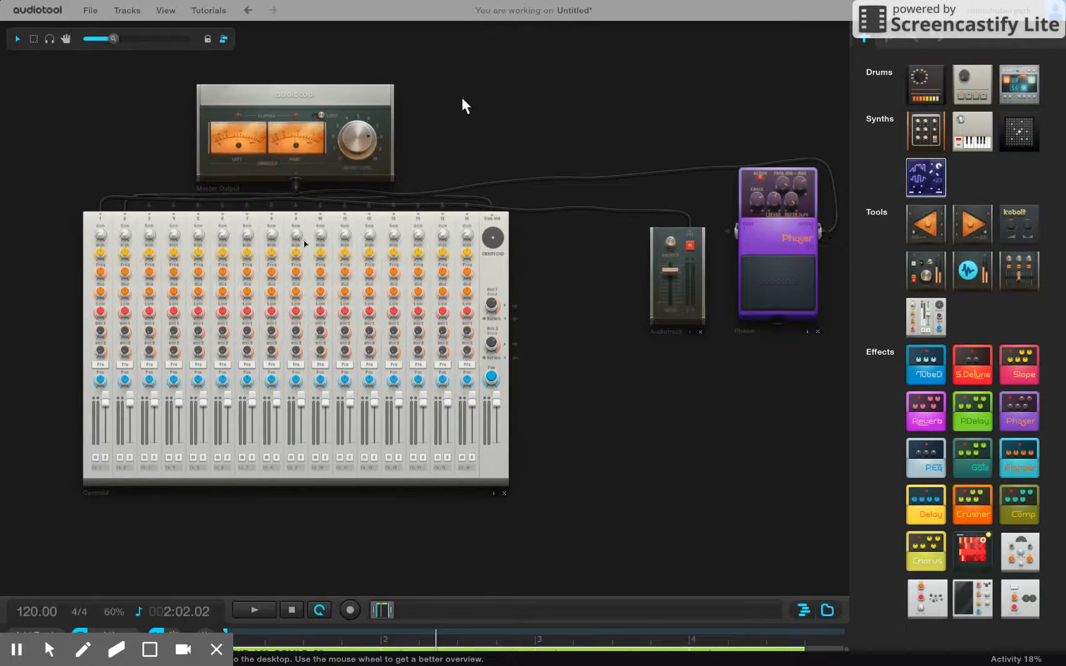
{"action": "left_click_drag", "start_coordinate": [113, 39], "coordinate": [158, 39]}
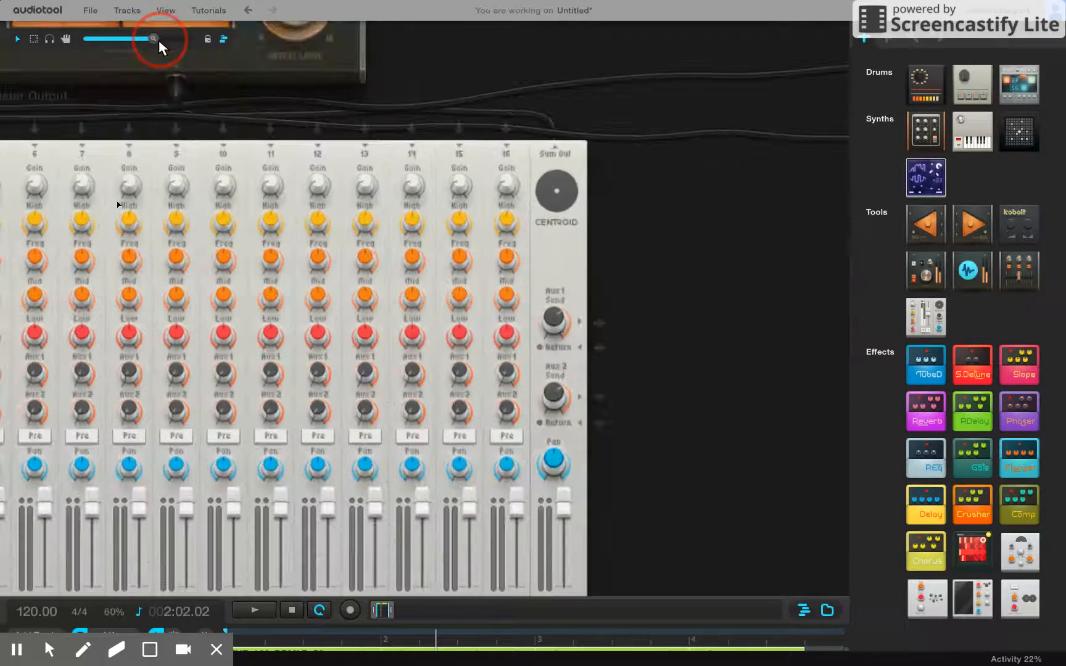
{"action": "left_click_drag", "start_coordinate": [752, 230], "coordinate": [368, 222]}
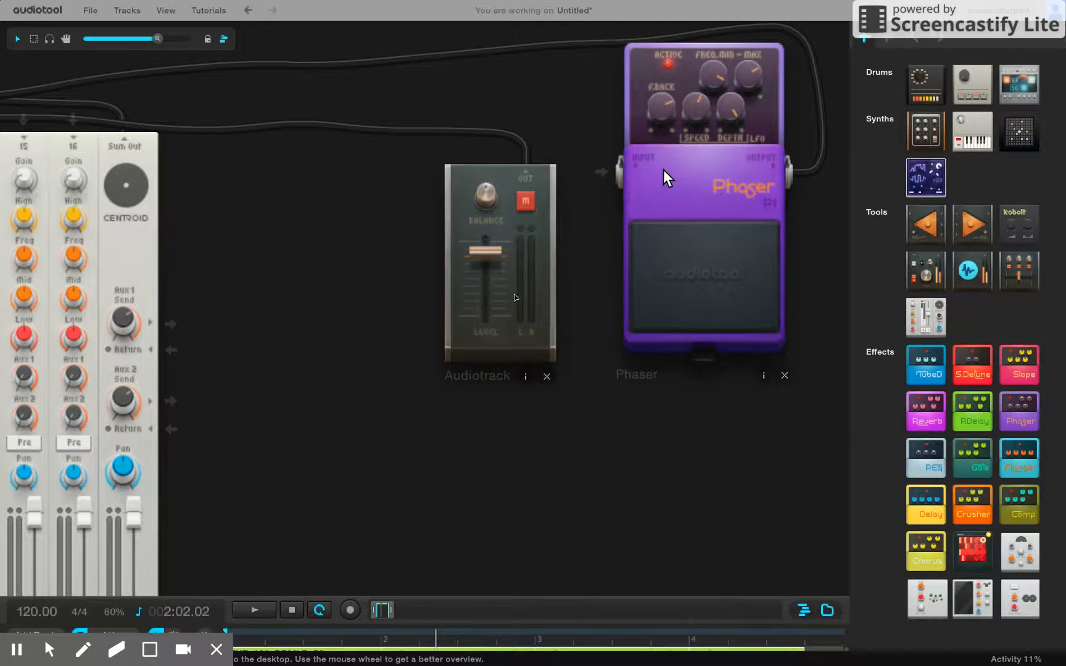
Reroute the Audiotrack's output cable from Centroid input 1 to the Phaser's input.
{"action": "left_click_drag", "start_coordinate": [156, 40], "coordinate": [116, 40]}
{"action": "left_click_drag", "start_coordinate": [68, 113], "coordinate": [83, 110]}
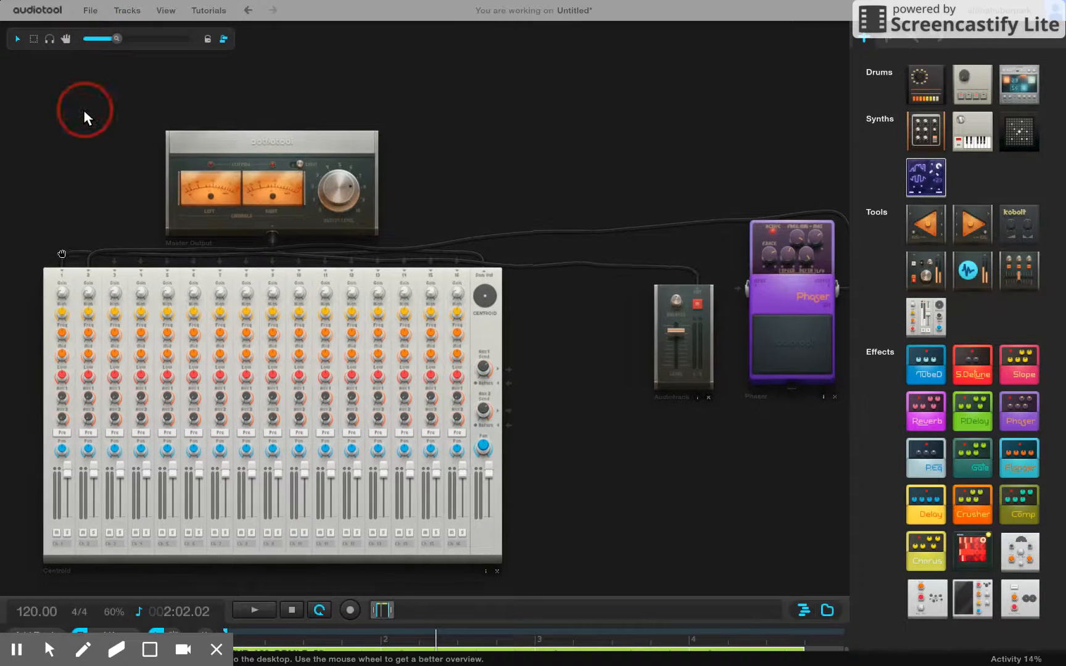
{"action": "left_click_drag", "start_coordinate": [64, 262], "coordinate": [742, 312]}
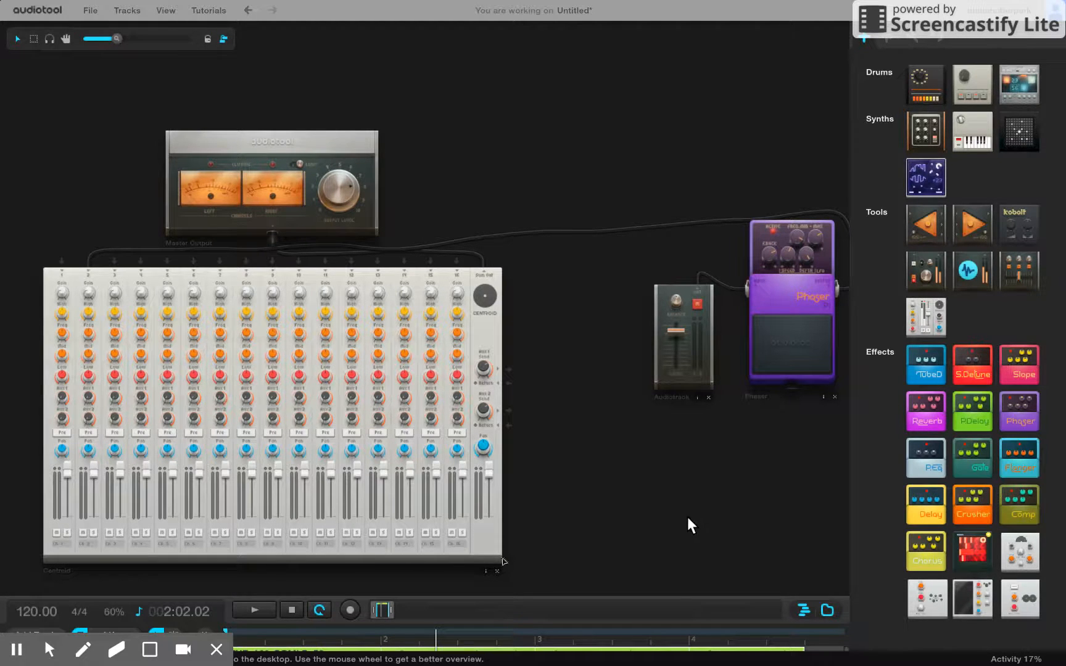
Play the drum loop and toggle the Phaser off and back on to compare its sound.
{"action": "left_click_drag", "start_coordinate": [625, 595], "coordinate": [630, 400]}
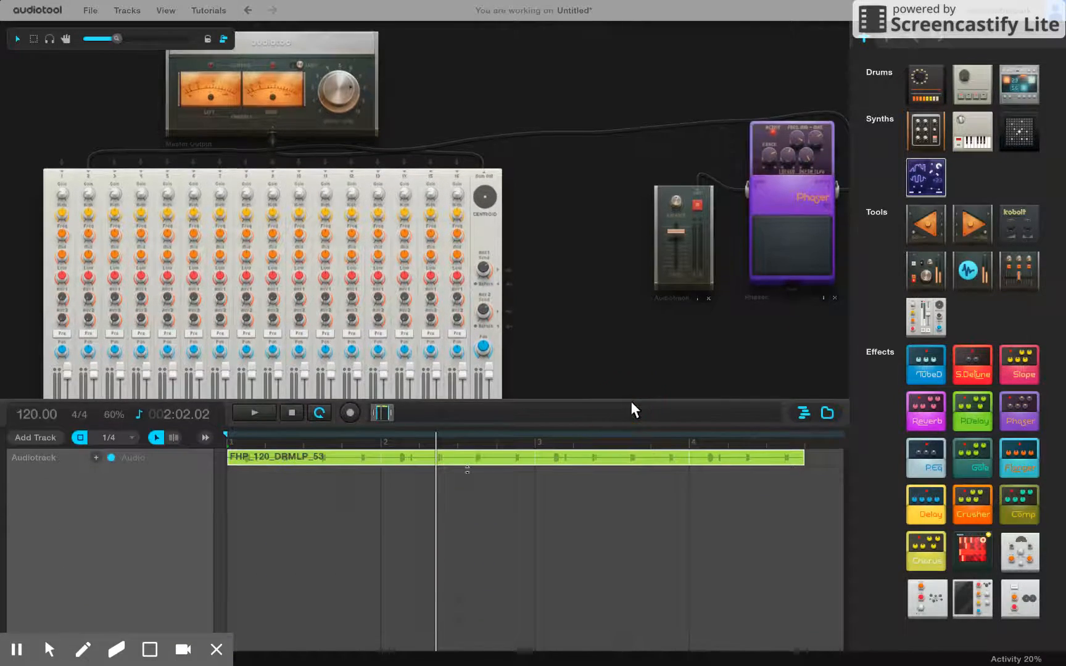
{"action": "key", "text": "space"}
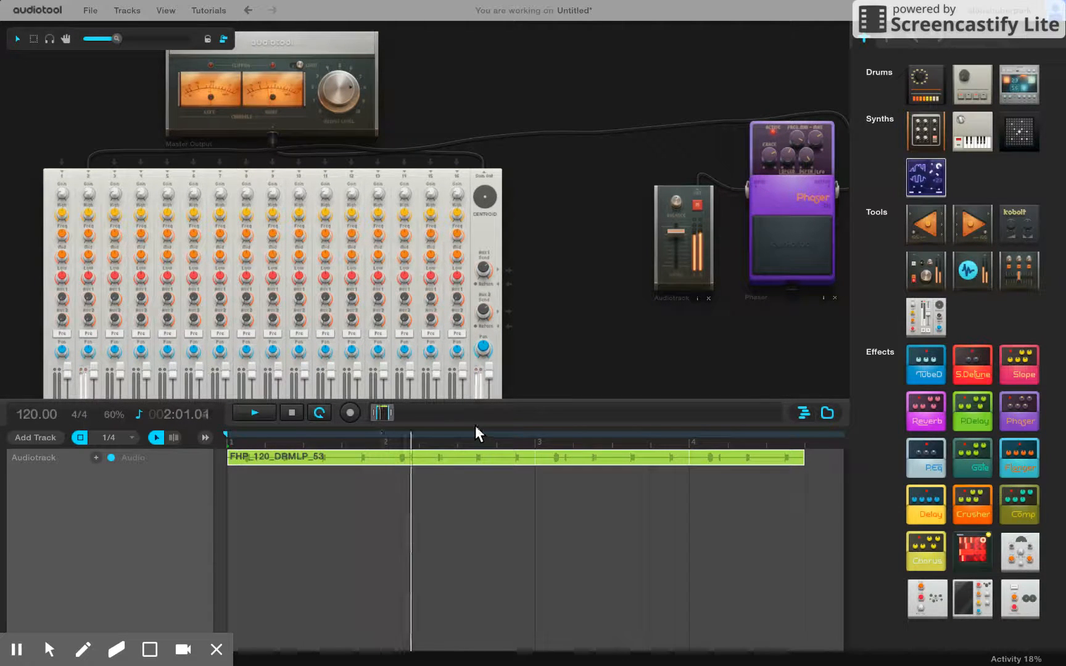
{"action": "left_click", "coordinate": [794, 244]}
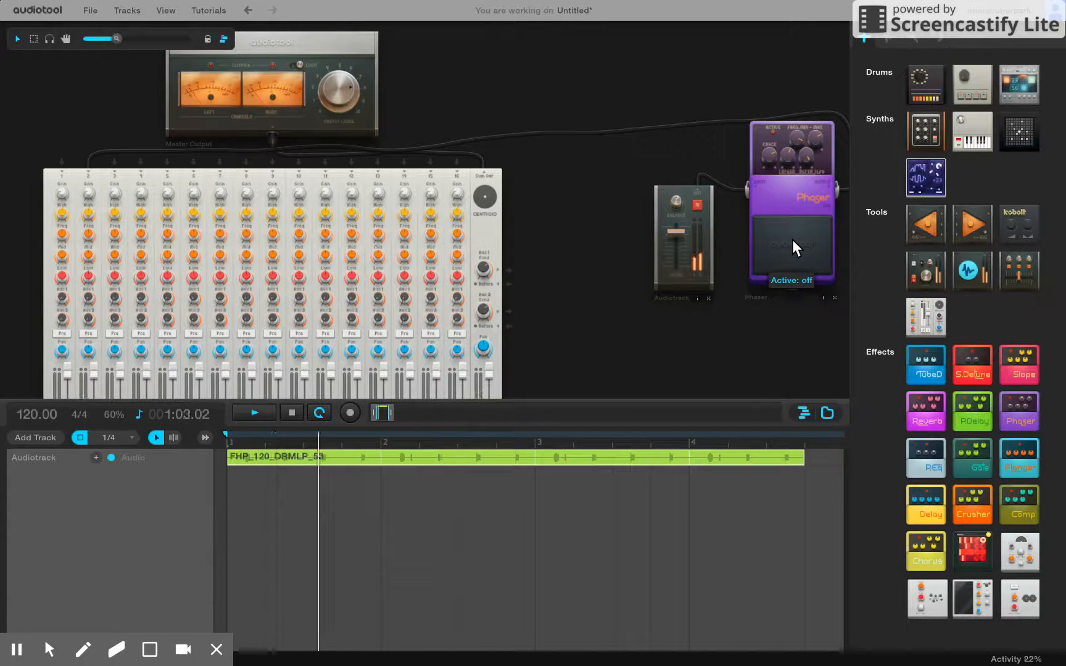
{"action": "left_click", "coordinate": [793, 241]}
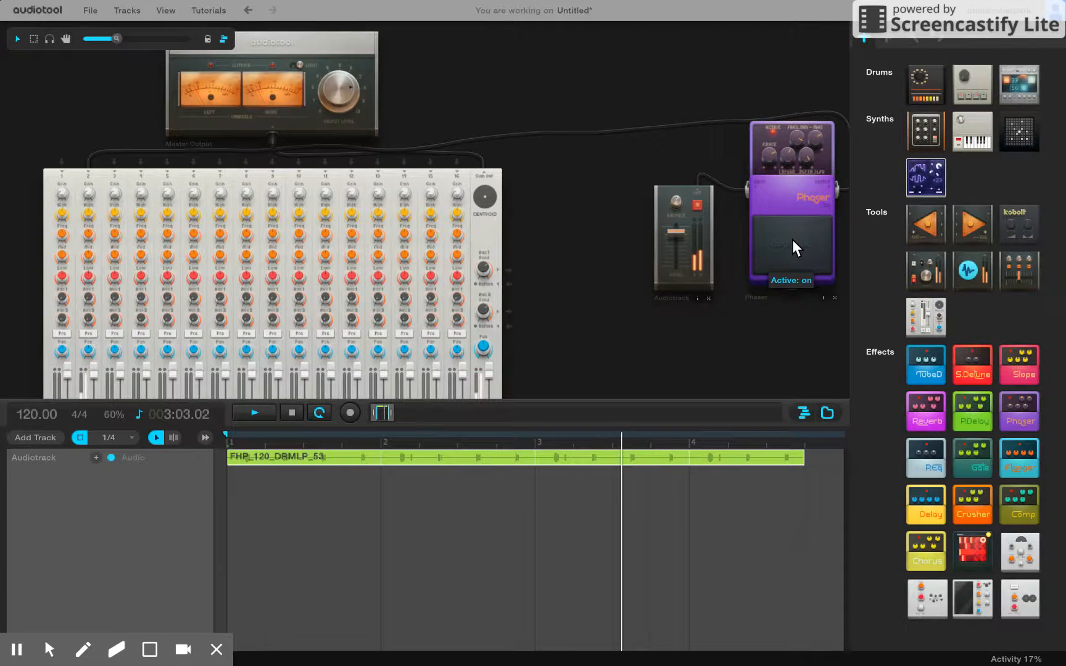
Add a Flanger effect beside the Phaser and reroute the Phaser's output cable from Centroid input 2 to the Flanger's input.
{"action": "left_click_drag", "start_coordinate": [705, 101], "coordinate": [539, 84]}
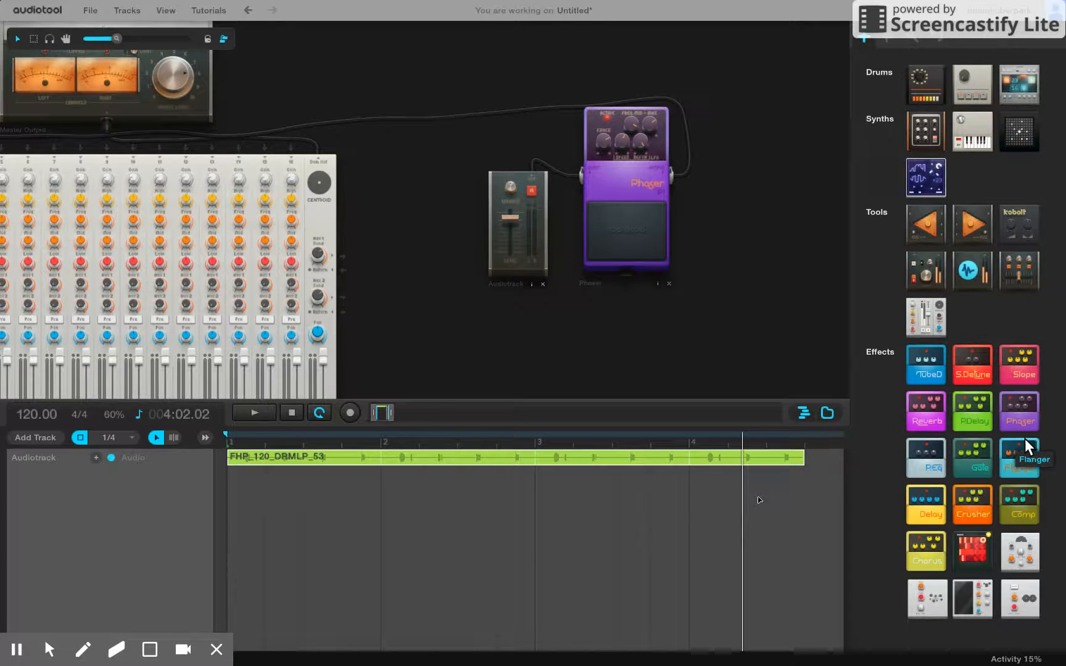
{"action": "left_click_drag", "start_coordinate": [1026, 458], "coordinate": [865, 220]}
{"action": "left_click_drag", "start_coordinate": [401, 110], "coordinate": [589, 96]}
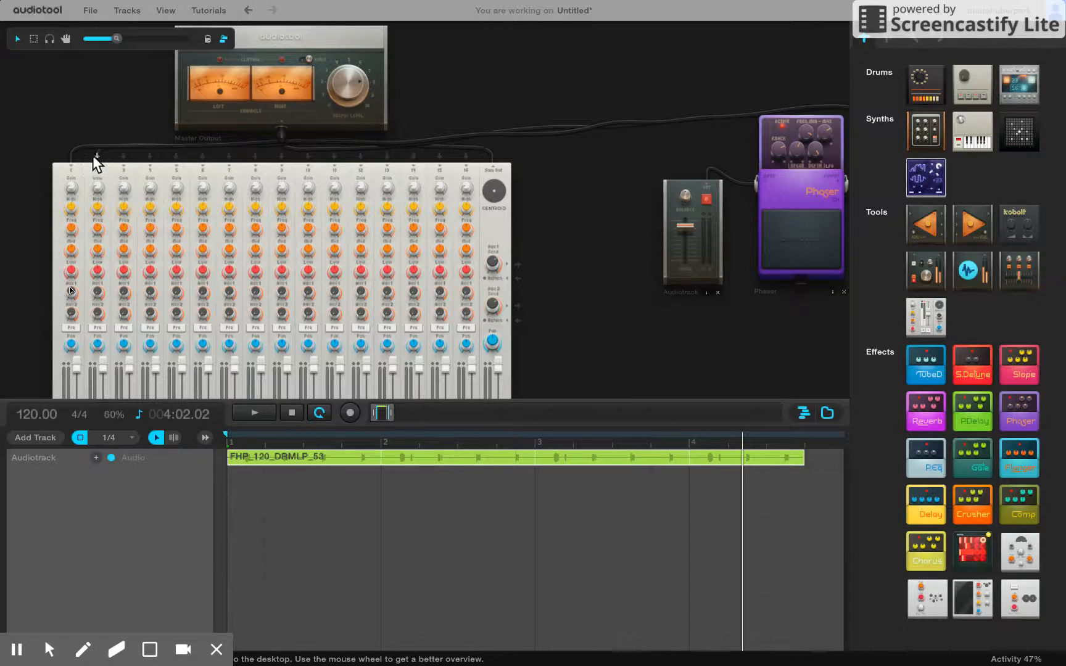
{"action": "mouse_move", "coordinate": [71, 153]}
{"action": "left_mouse_down"}
{"action": "mouse_move", "coordinate": [191, 112]}
{"action": "mouse_move", "coordinate": [464, 99]}
{"action": "mouse_move", "coordinate": [588, 111]}
{"action": "mouse_move", "coordinate": [41, 160]}
{"action": "mouse_move", "coordinate": [77, 161]}
{"action": "left_mouse_up"}
{"action": "left_click_drag", "start_coordinate": [116, 38], "coordinate": [98, 42]}
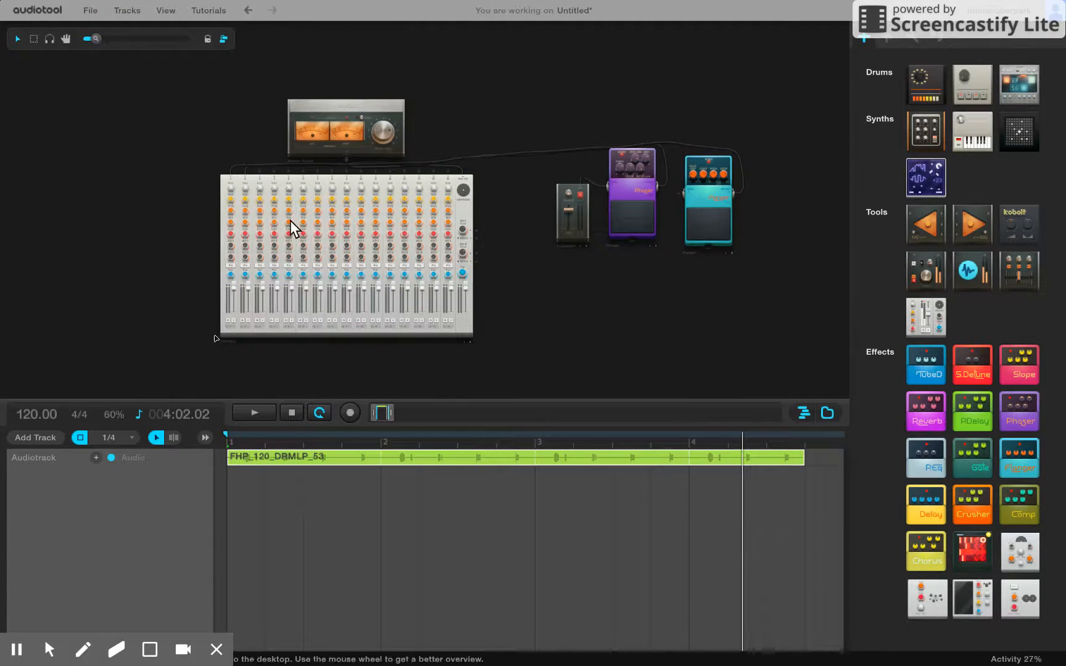
{"action": "left_click_drag", "start_coordinate": [243, 172], "coordinate": [679, 198]}
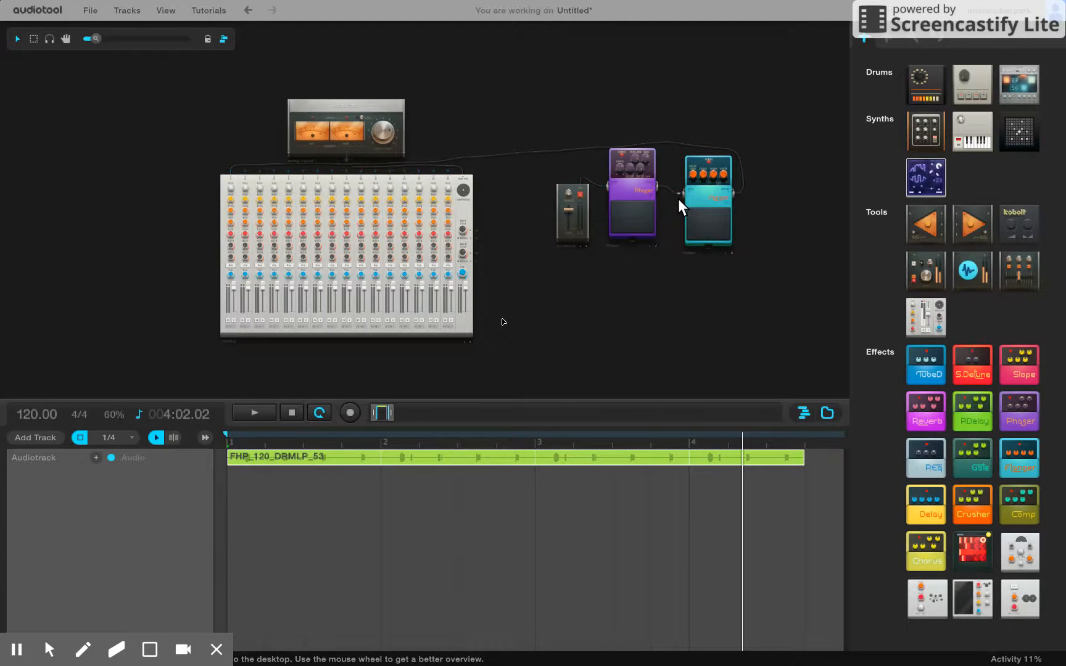
Play the loop through the chained effects, toggling the Phaser and the Flanger to compare how each one sounds.
{"action": "left_click", "coordinate": [253, 413]}
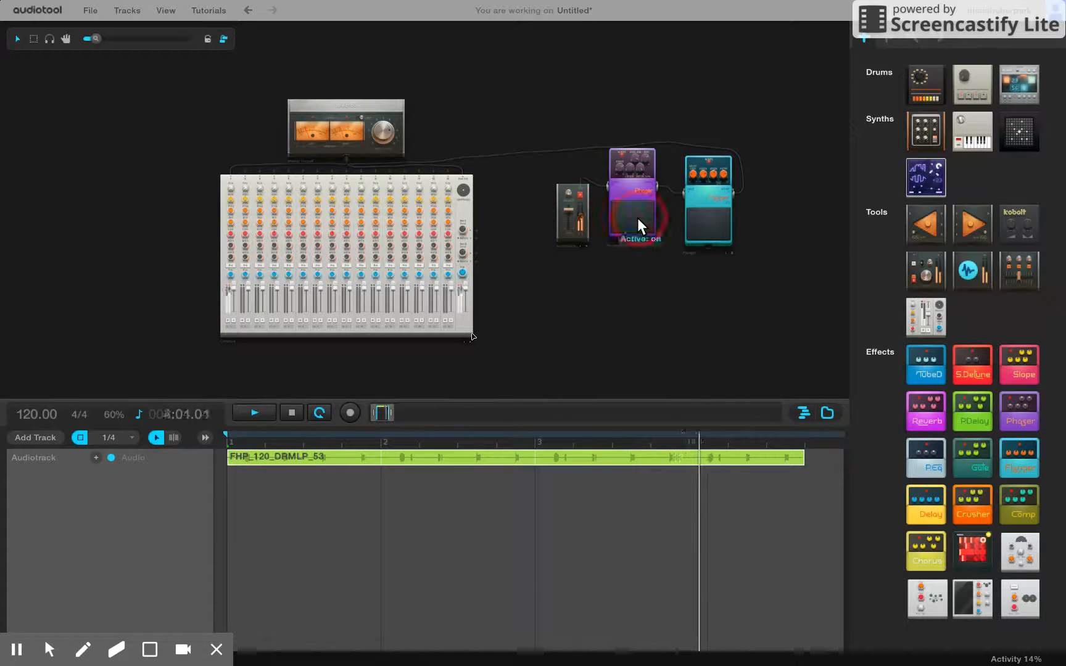
{"action": "left_click", "coordinate": [711, 214]}
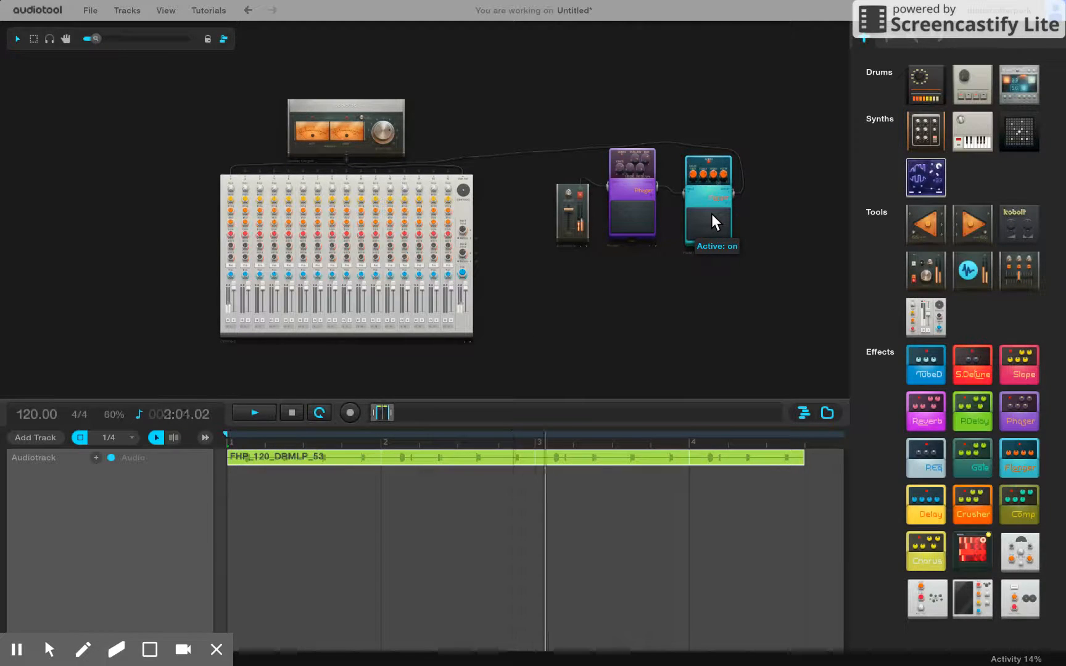
{"action": "left_click", "coordinate": [641, 224]}
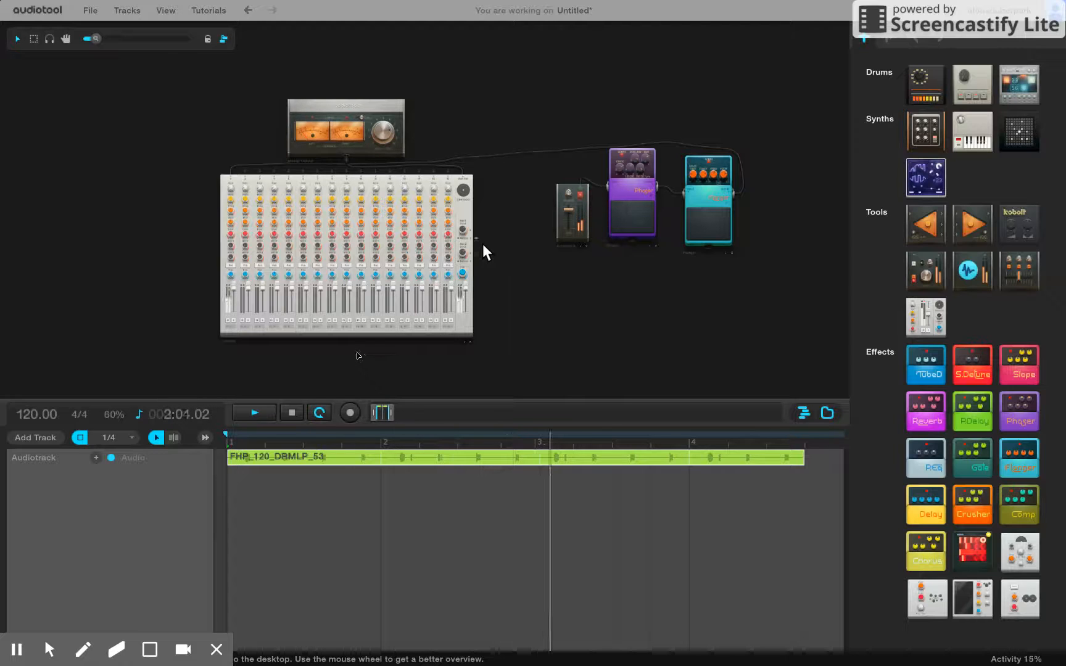
{"action": "left_click_drag", "start_coordinate": [680, 97], "coordinate": [480, 144]}
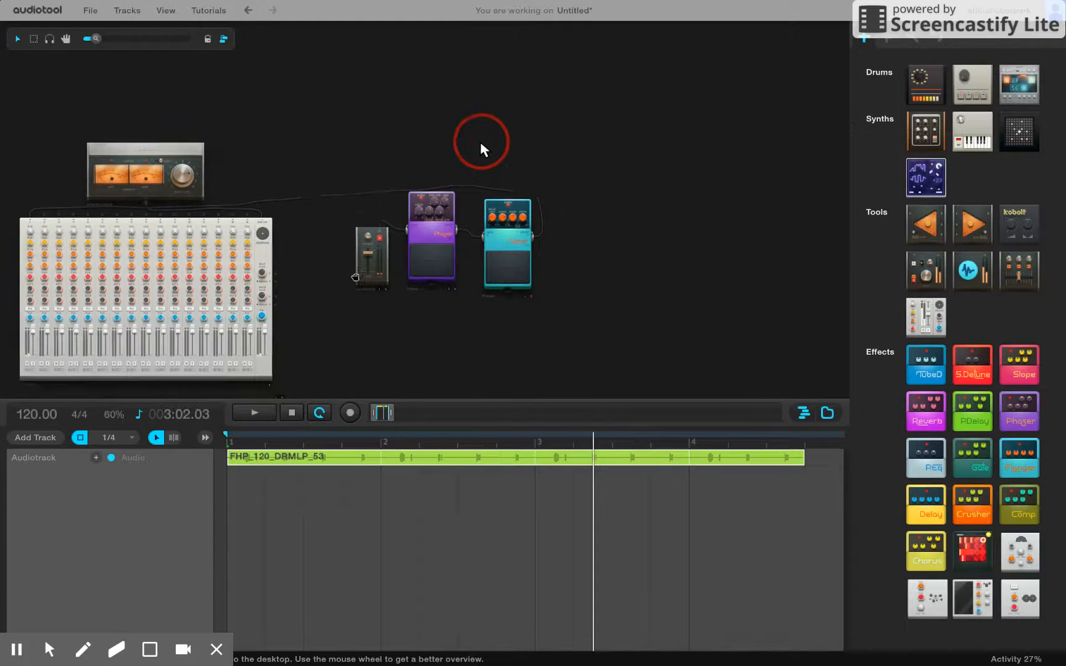